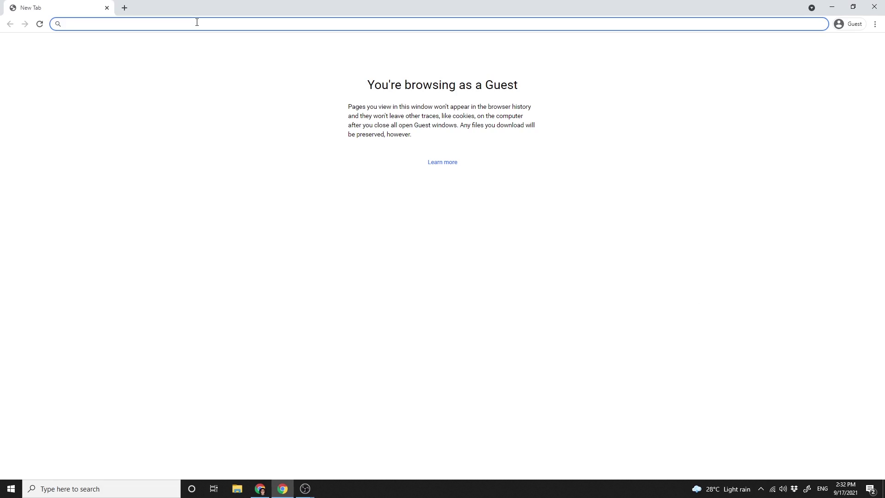
pyautogui.write('192.168.')
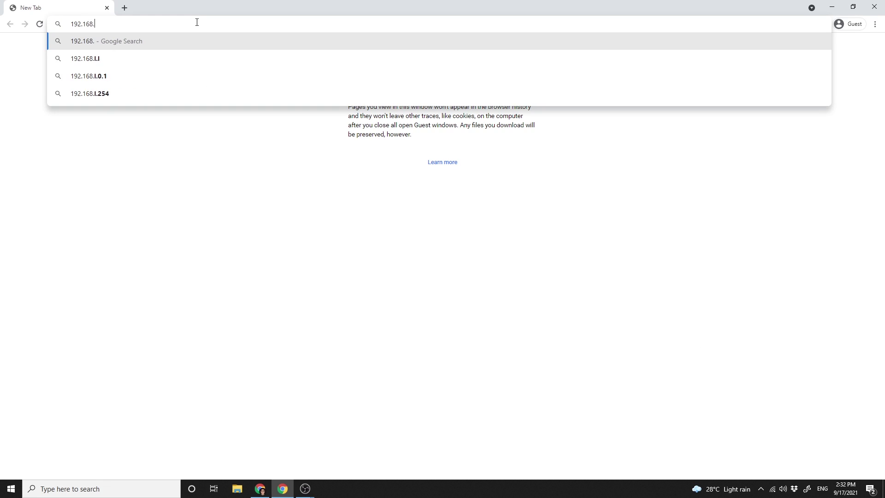
pyautogui.write('254.254')
# Load the router admin page at 192.168.254.254 in Chrome.
pyautogui.press('Return')
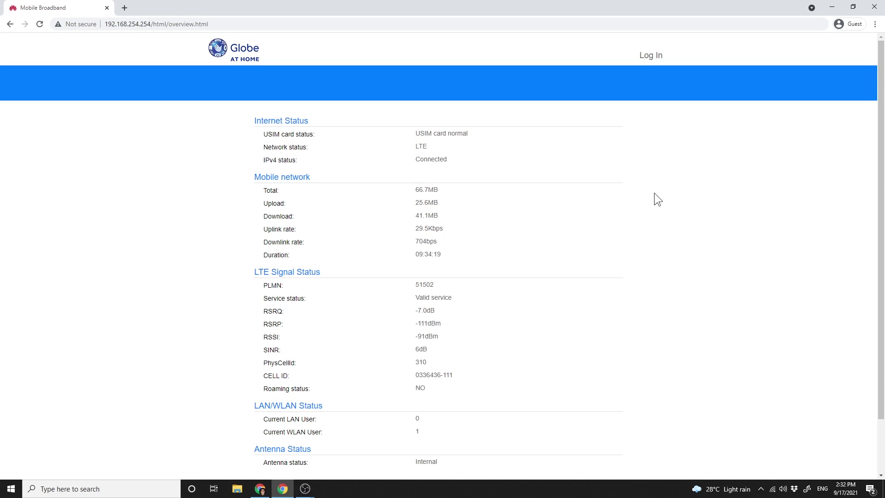
# Log in, view Advanced > Wi-Fi MAC Filter, then return to the Home dashboard.
pyautogui.click(649, 55)
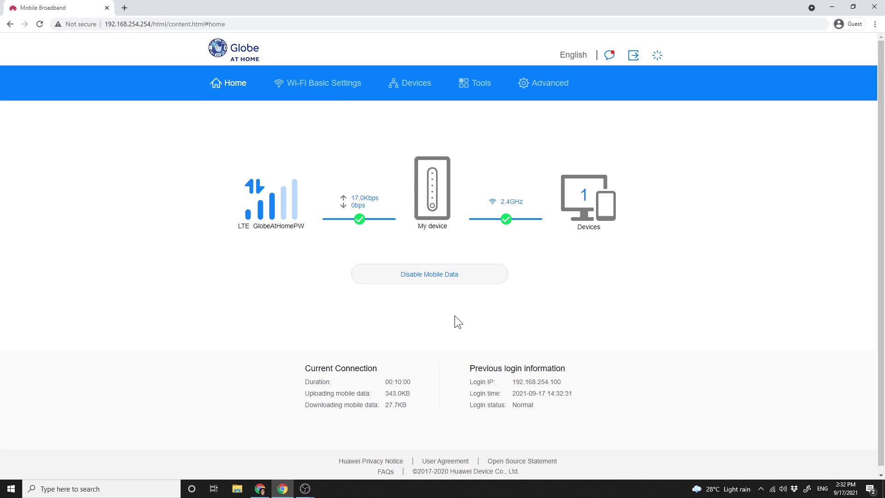
pyautogui.click(551, 83)
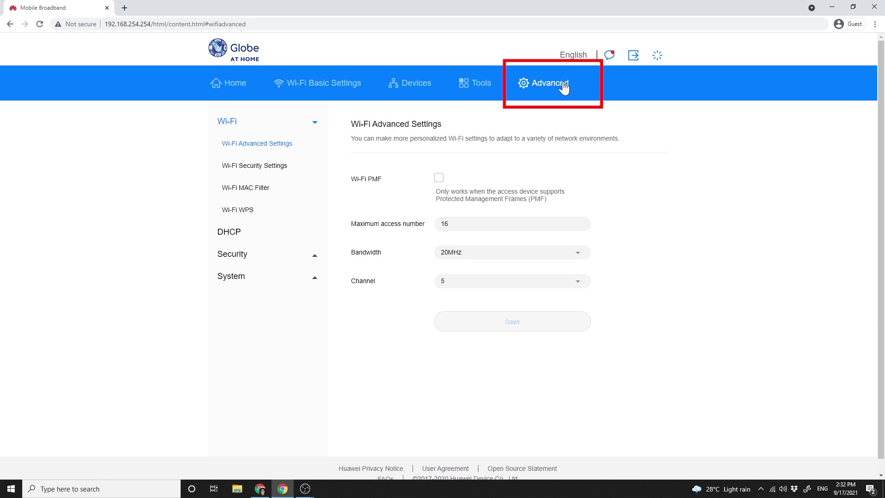
pyautogui.click(245, 187)
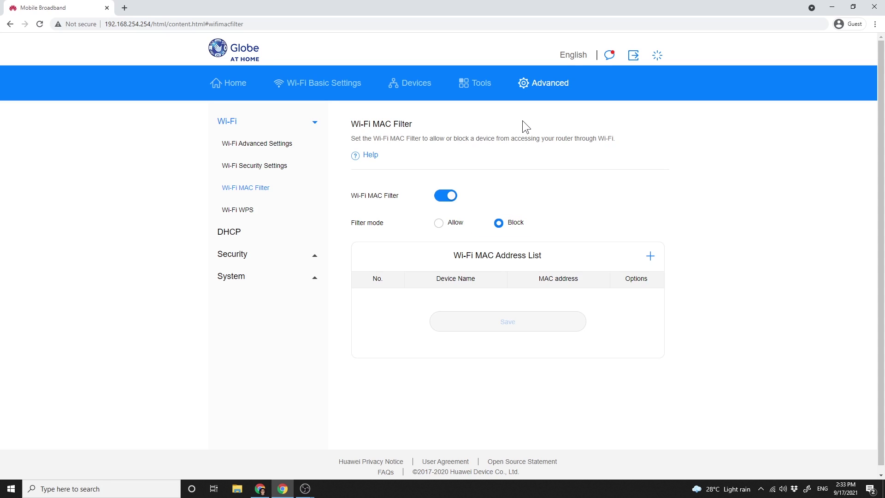
pyautogui.click(235, 83)
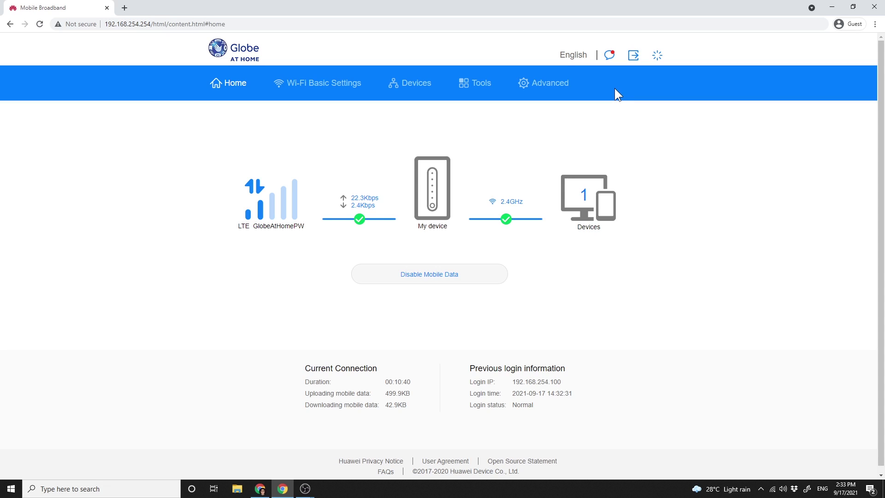
# In Devices, rename the first connected device to 'Poco x3' and confirm.
pyautogui.click(413, 83)
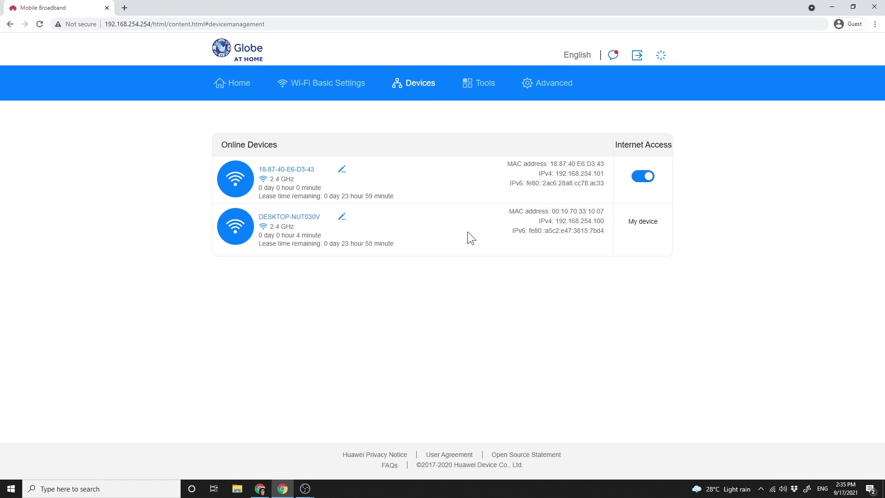
pyautogui.moveTo(404, 198); pyautogui.dragTo(258, 169)
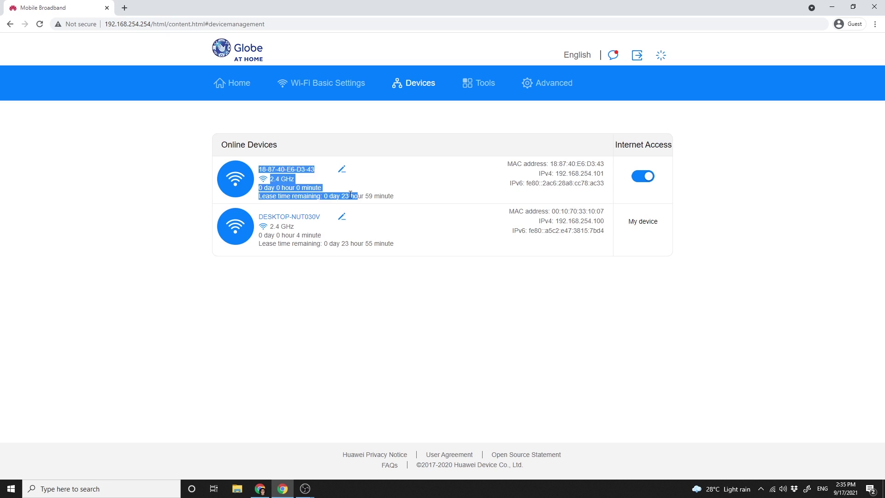
pyautogui.click(442, 182)
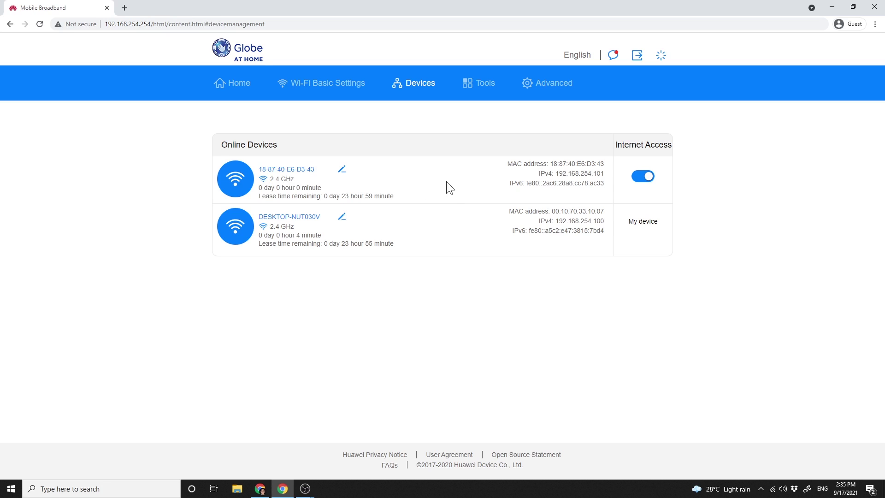
pyautogui.click(343, 171)
pyautogui.click(379, 195)
pyautogui.moveTo(379, 194); pyautogui.dragTo(260, 200)
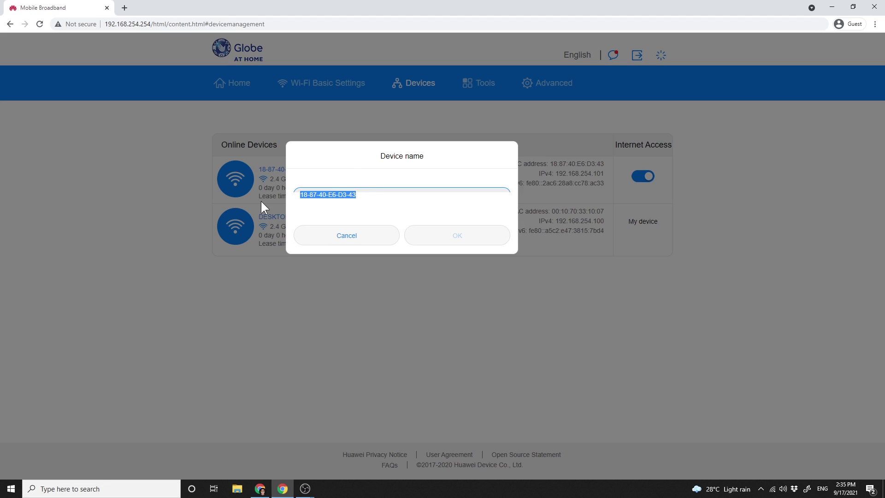
pyautogui.write('Poco ')
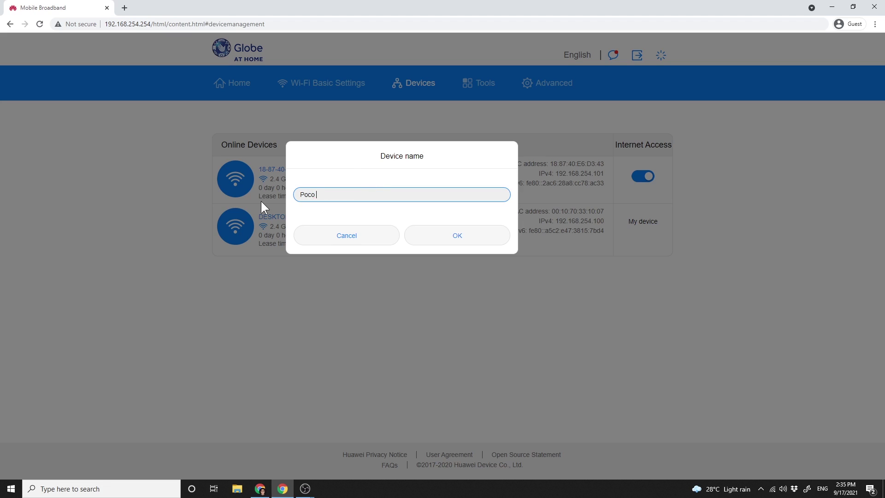
pyautogui.write('x3')
pyautogui.click(442, 236)
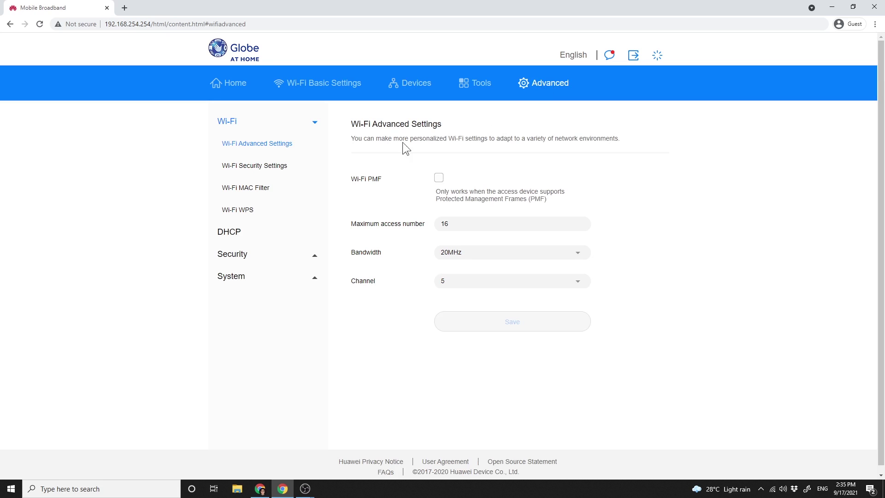
pyautogui.click(245, 188)
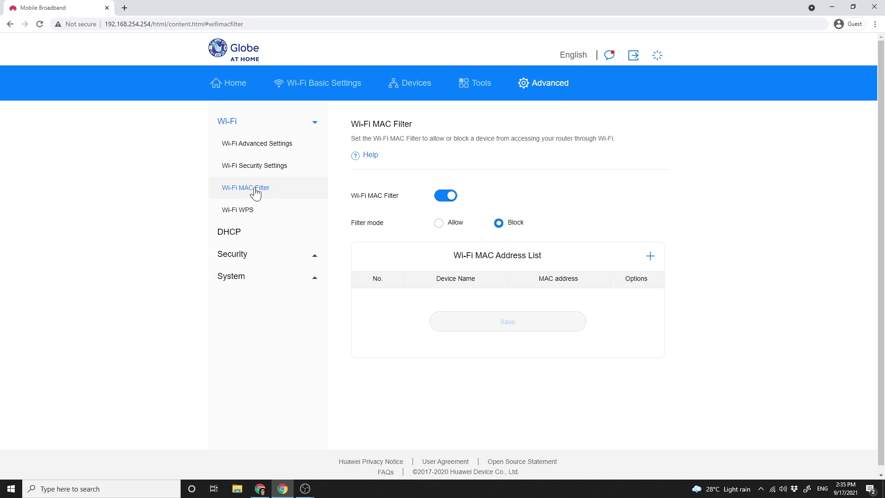
pyautogui.click(652, 259)
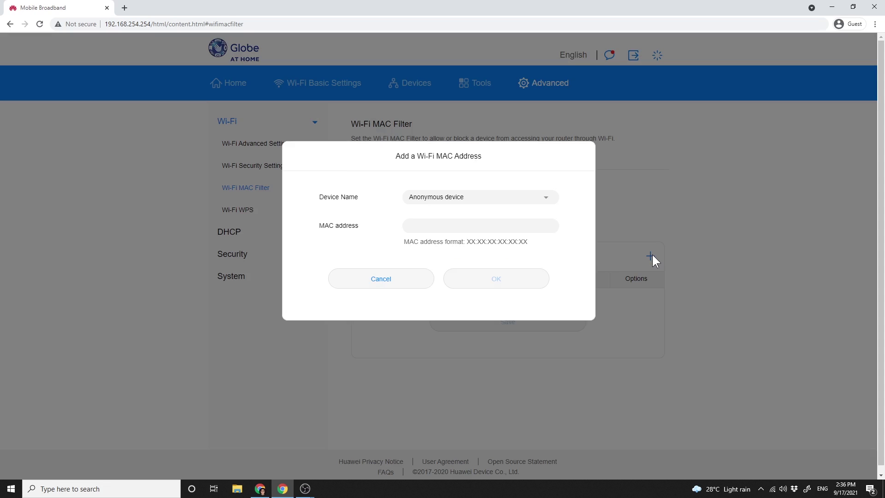
pyautogui.click(546, 197)
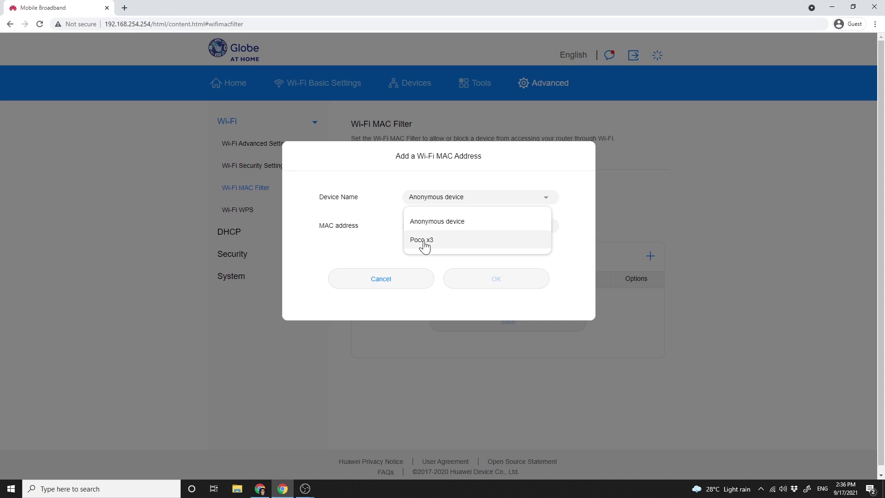
pyautogui.click(379, 229)
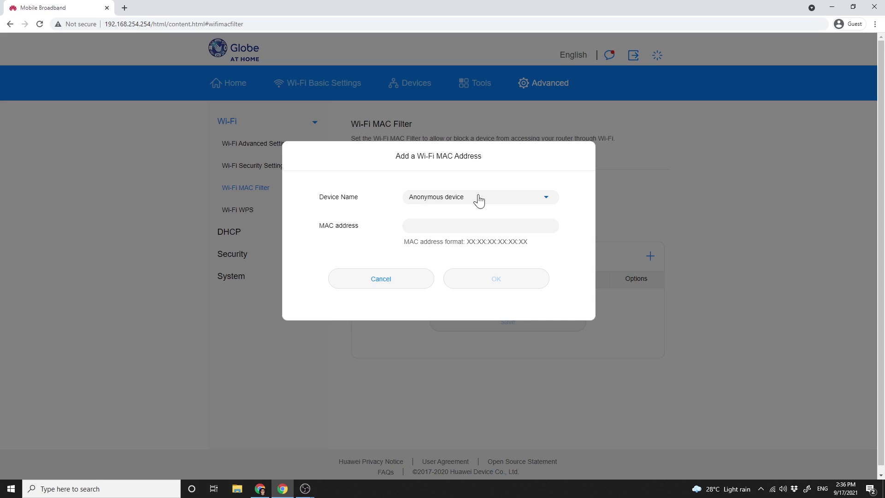
pyautogui.click(461, 224)
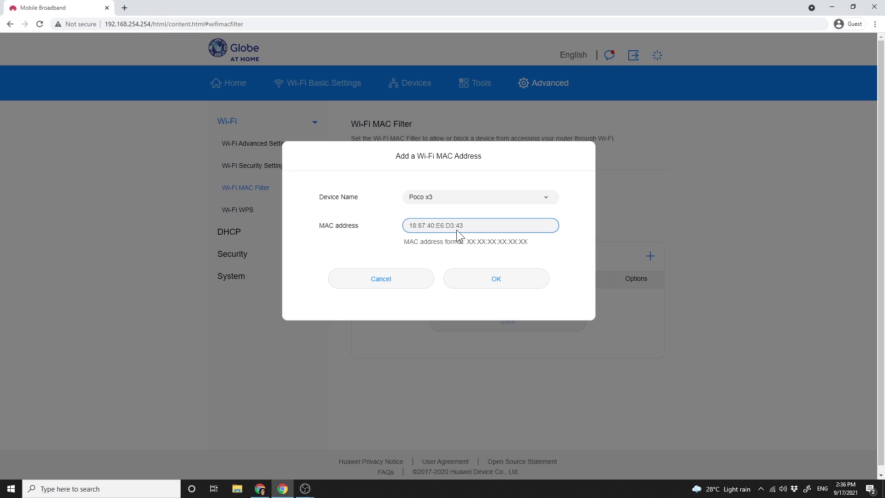
pyautogui.click(492, 279)
pyautogui.click(523, 345)
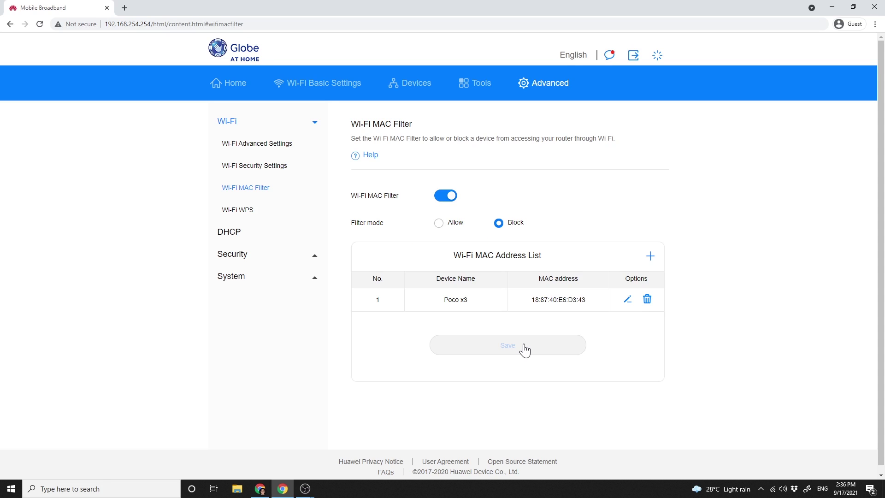
pyautogui.click(439, 223)
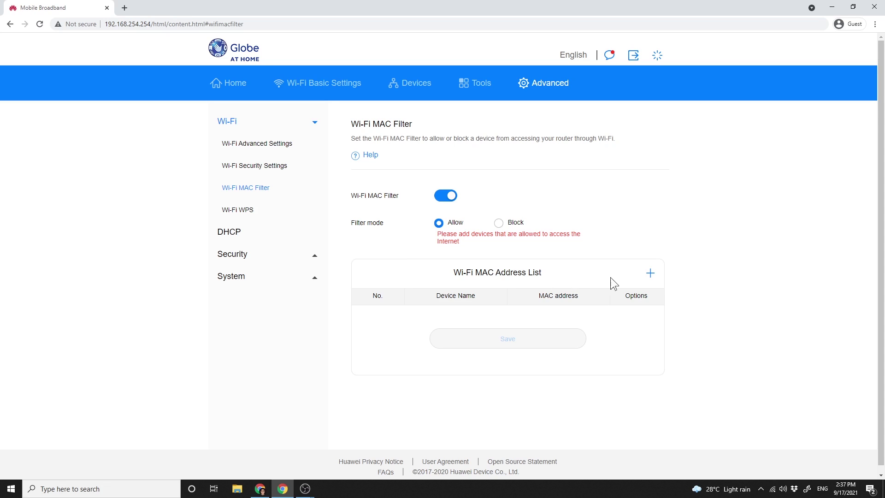
pyautogui.click(651, 275)
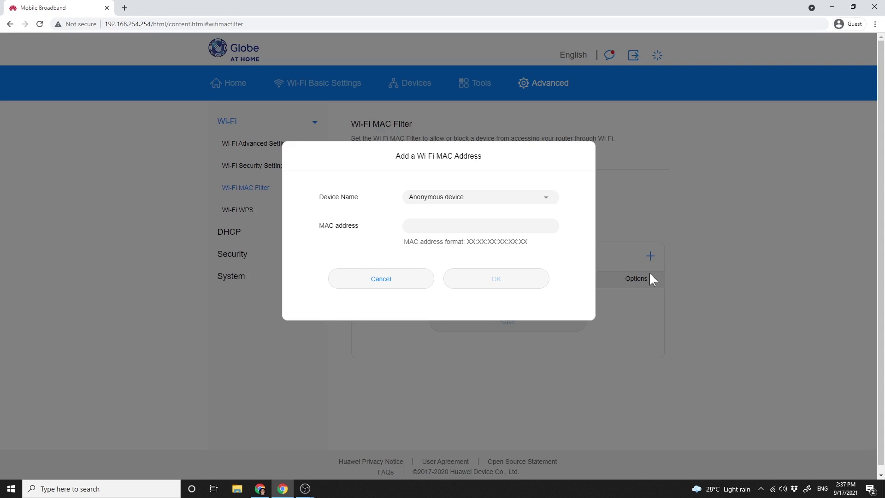
pyautogui.click(542, 200)
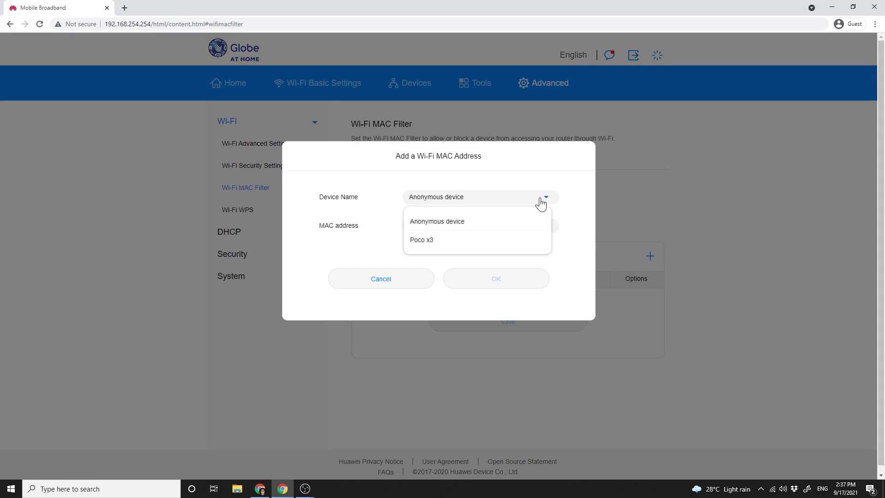
pyautogui.click(488, 242)
pyautogui.click(498, 281)
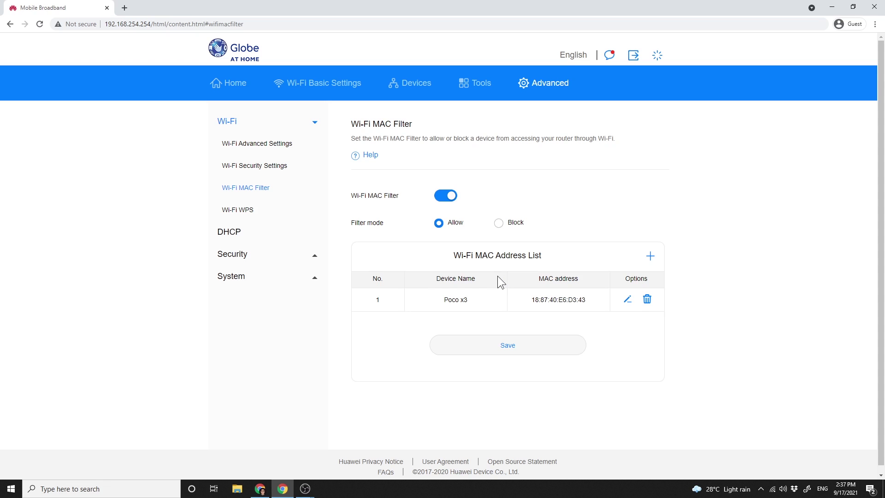
pyautogui.click(508, 345)
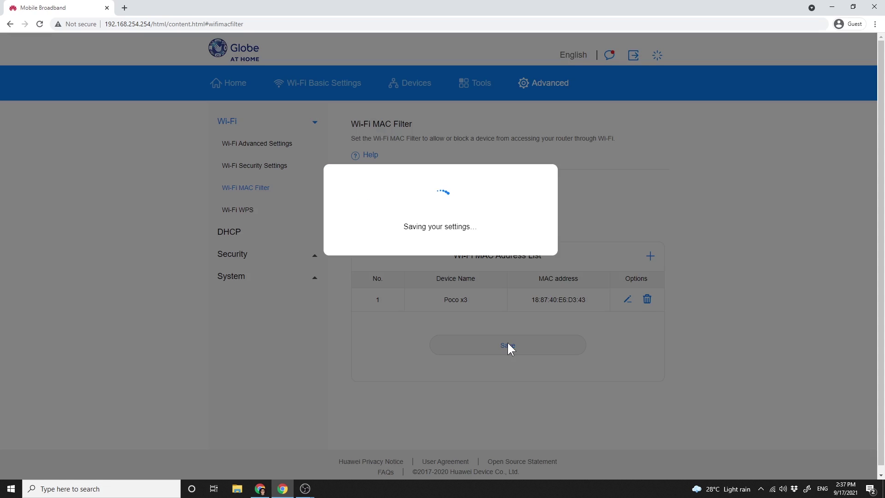